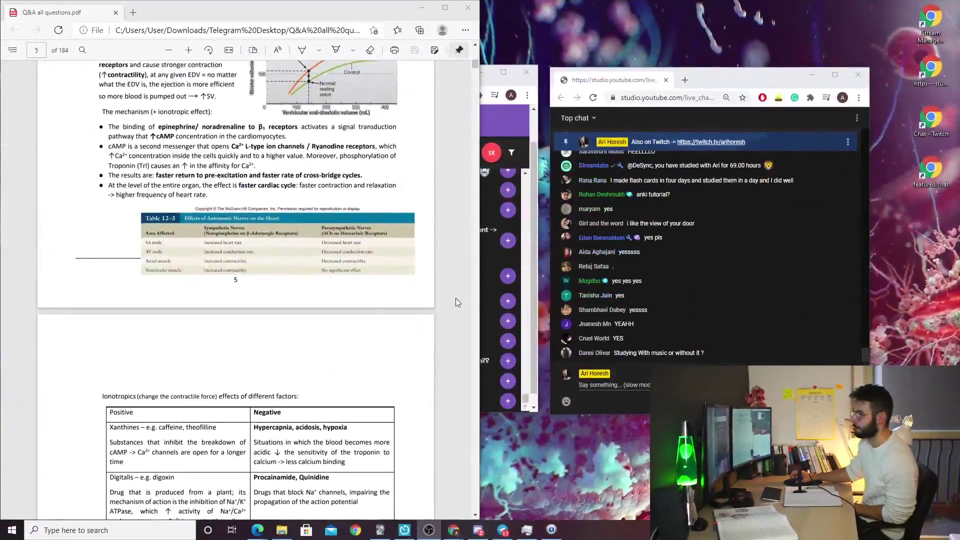
- Bring Anki forward and snap it to the right half of the screen beside the PDF
{"action": "scroll", "coordinate": [455, 302], "scroll_direction": "down", "scroll_amount": 3}
{"action": "left_click", "coordinate": [380, 530]}
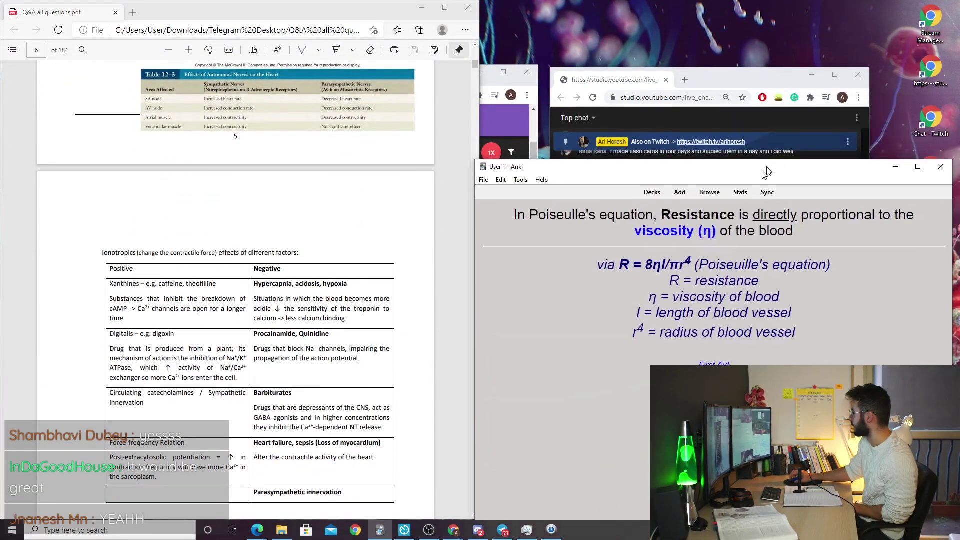
{"action": "left_click_drag", "start_coordinate": [766, 172], "coordinate": [959, 235]}
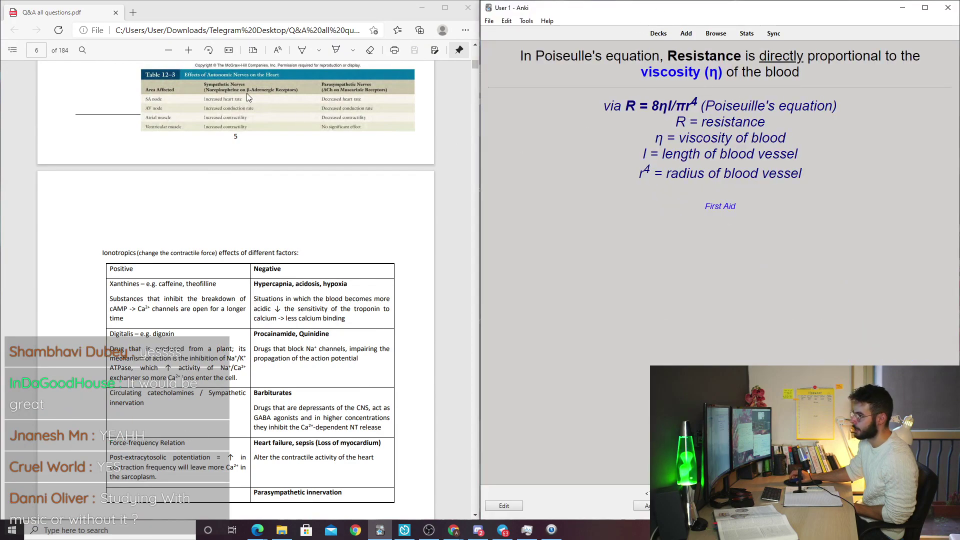
{"action": "scroll", "coordinate": [273, 251], "scroll_direction": "up", "scroll_amount": 7}
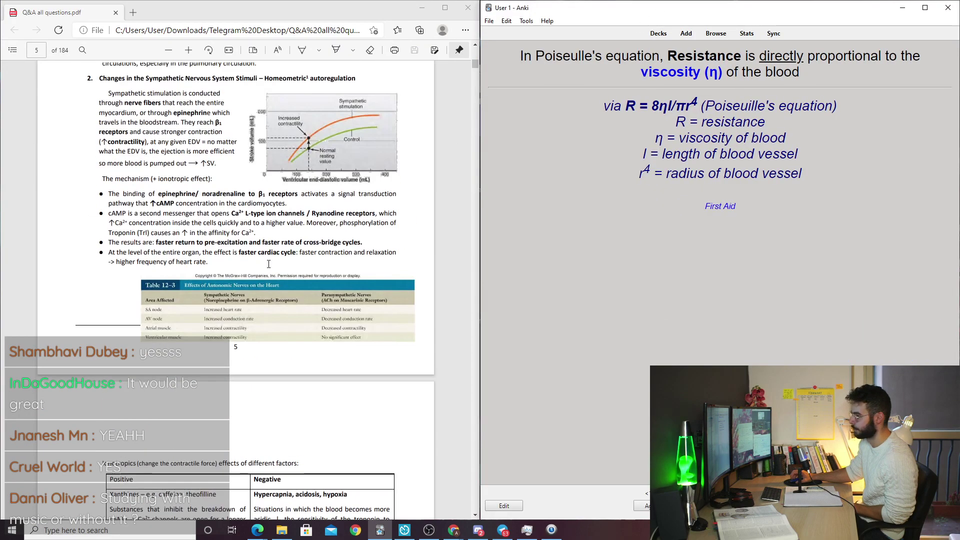
{"action": "scroll", "coordinate": [267, 273], "scroll_direction": "down", "scroll_amount": 7}
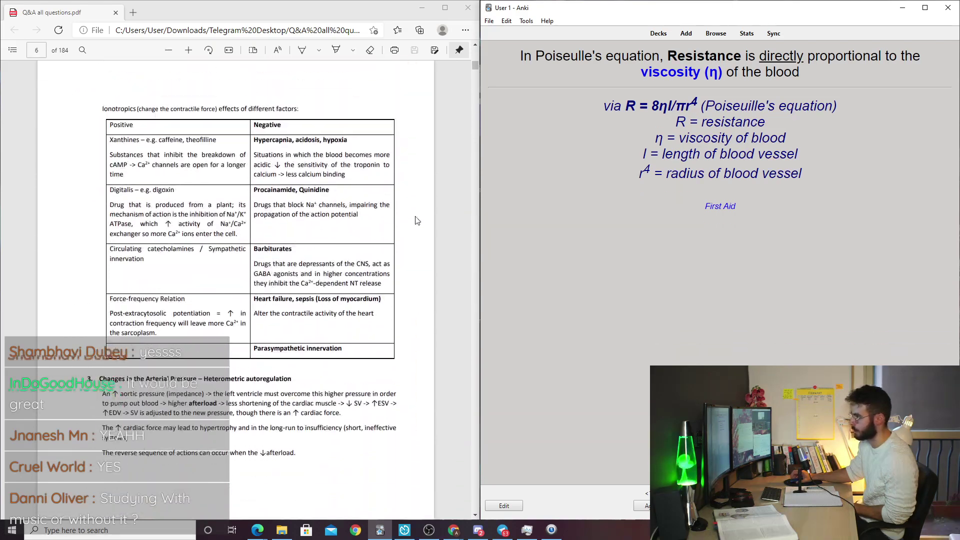
- Create a new deck named 'Tutorial' and open it from the deck list
{"action": "left_click", "coordinate": [659, 33]}
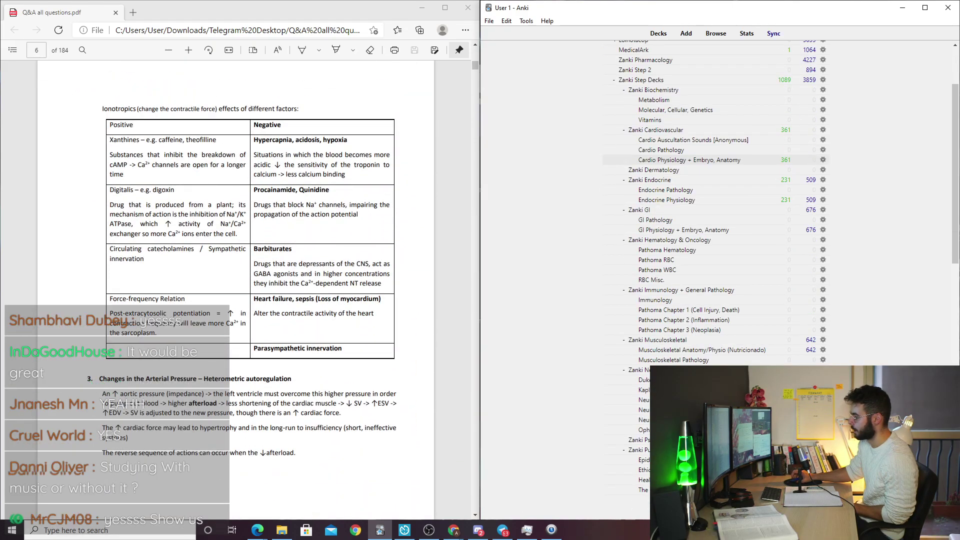
{"action": "type", "text": "Tutorial"}
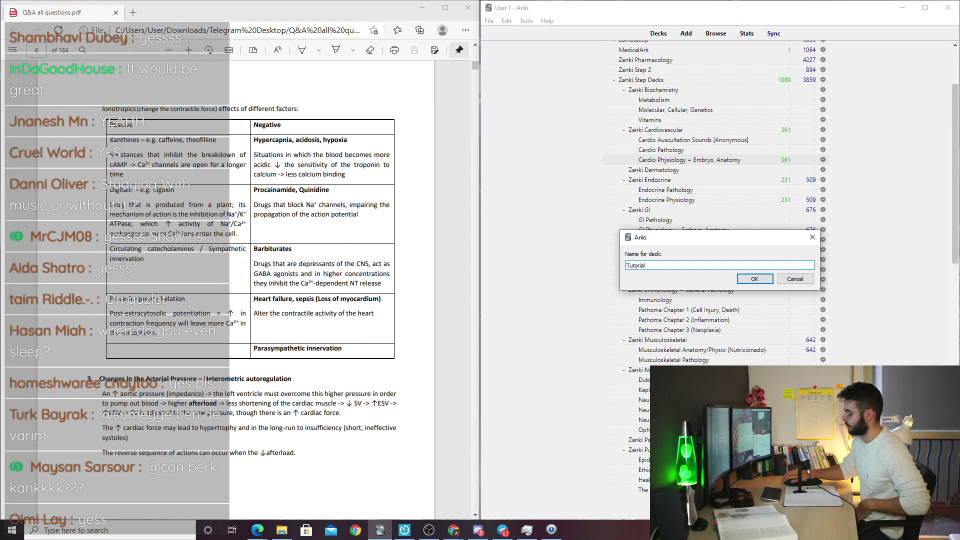
{"action": "key", "text": "Return"}
{"action": "scroll", "coordinate": [572, 240], "scroll_direction": "down", "scroll_amount": 8}
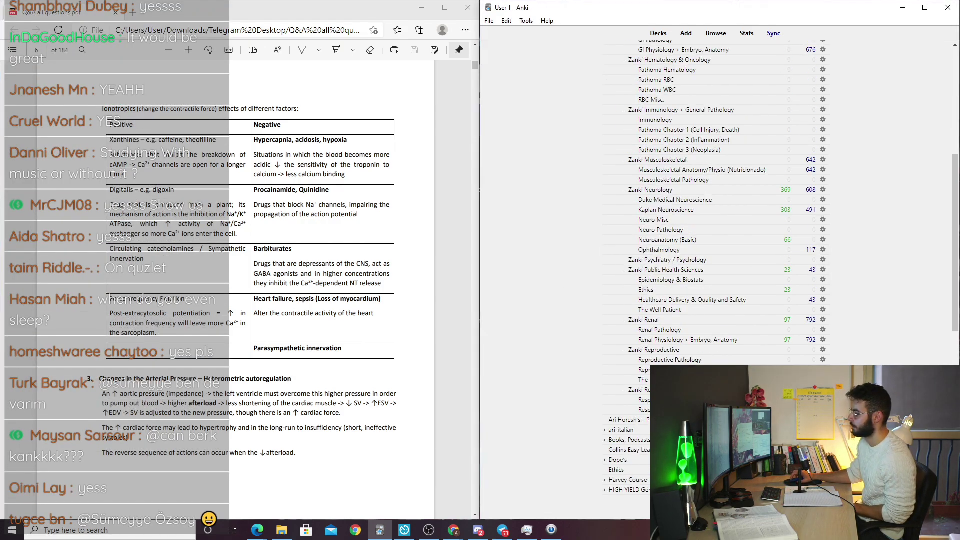
{"action": "scroll", "coordinate": [640, 340], "scroll_direction": "down", "scroll_amount": 1}
{"action": "scroll", "coordinate": [640, 340], "scroll_direction": "down", "scroll_amount": 7}
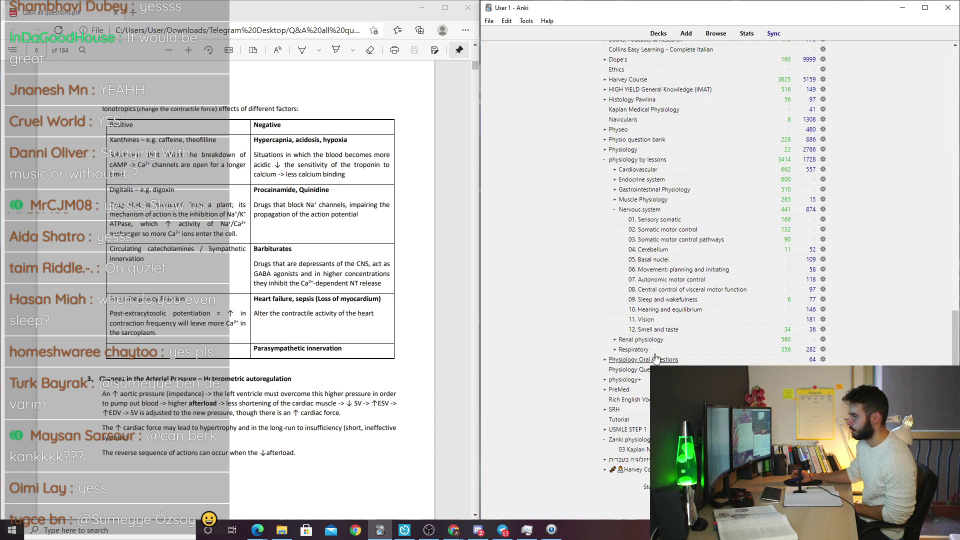
{"action": "scroll", "coordinate": [640, 340], "scroll_direction": "up", "scroll_amount": 2}
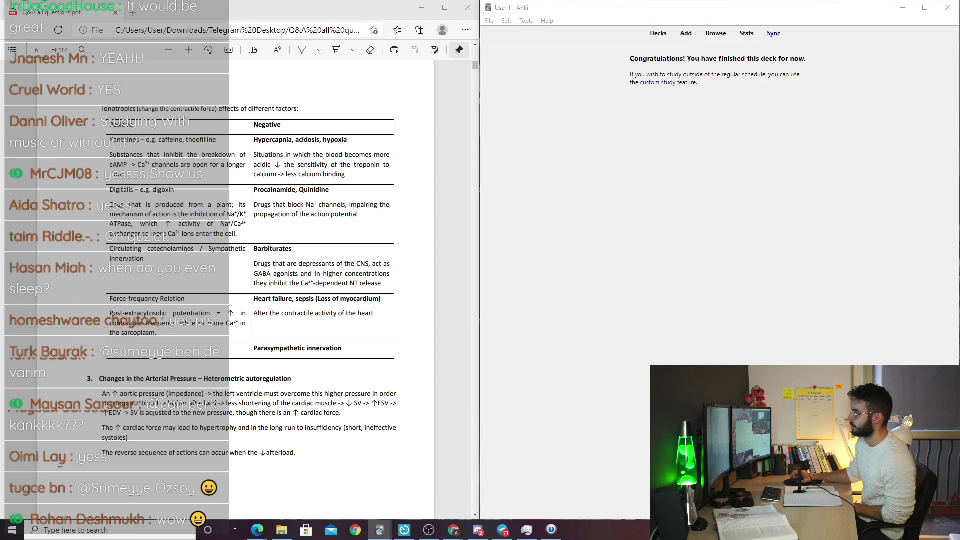
- Start an EnterMedSchool note in Tutorial and check the empty Front, Back, Extra Info and Website fields
{"action": "key", "text": "a"}
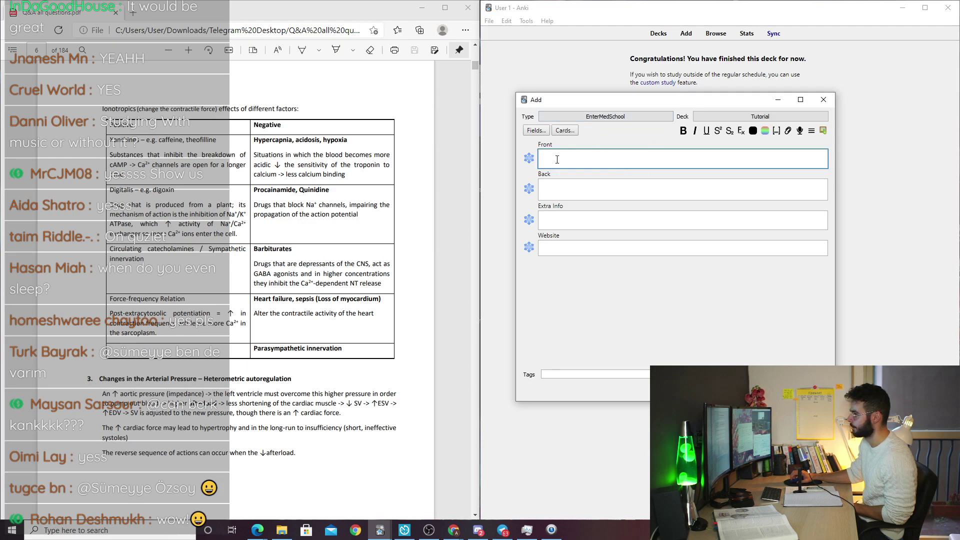
{"action": "left_click", "coordinate": [561, 190]}
{"action": "left_click", "coordinate": [563, 221]}
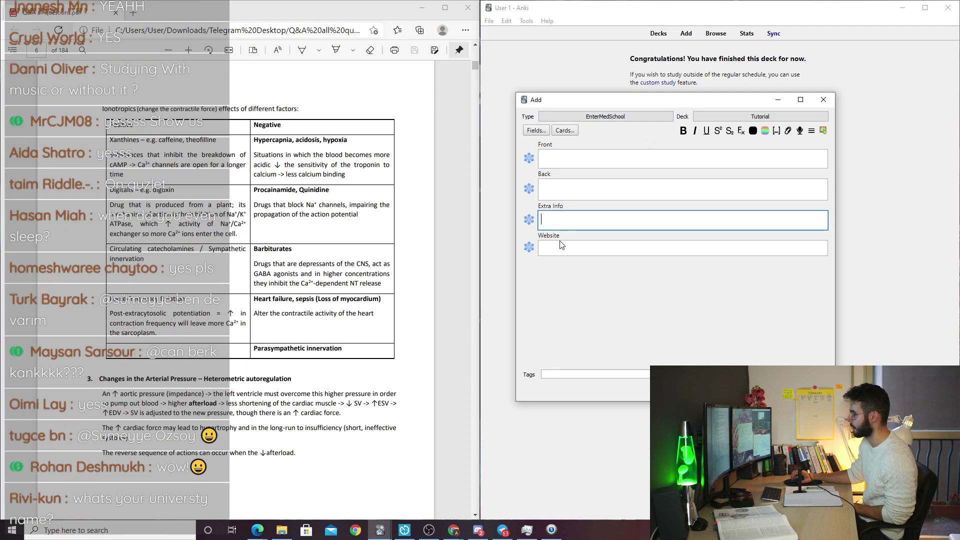
{"action": "left_click", "coordinate": [556, 252]}
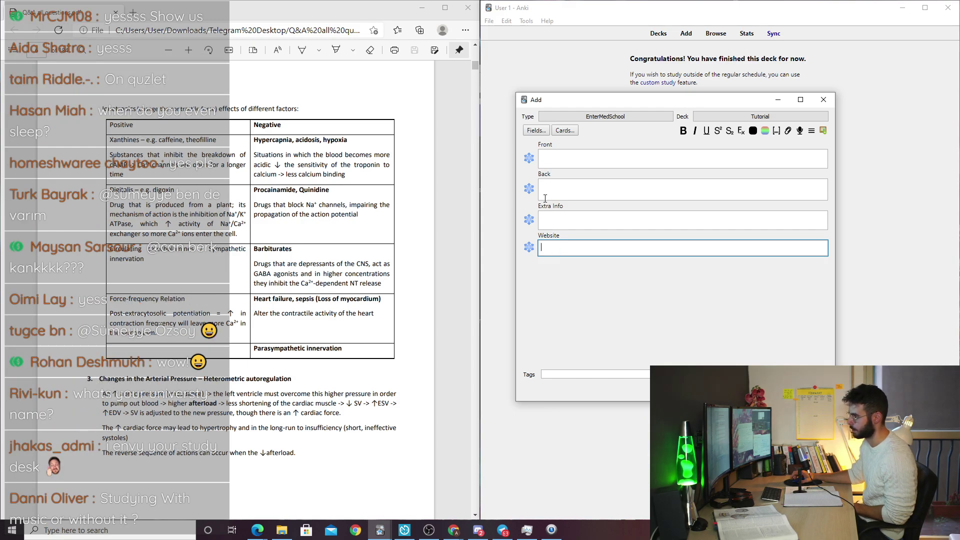
{"action": "left_click", "coordinate": [550, 158]}
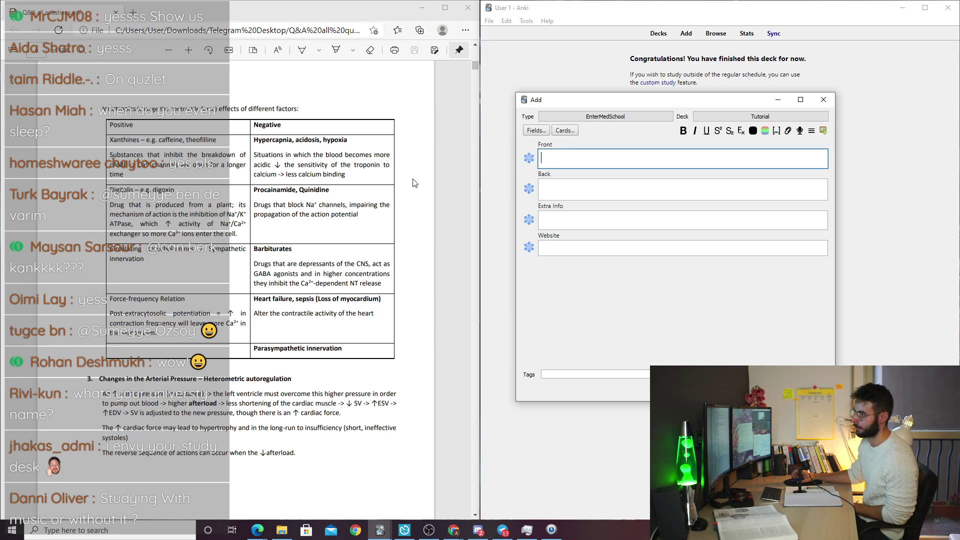
- Show the PDF's page 4 'Stroke volume and control of it' section at 150% zoom
{"action": "scroll", "coordinate": [413, 183], "scroll_direction": "up", "scroll_amount": 15}
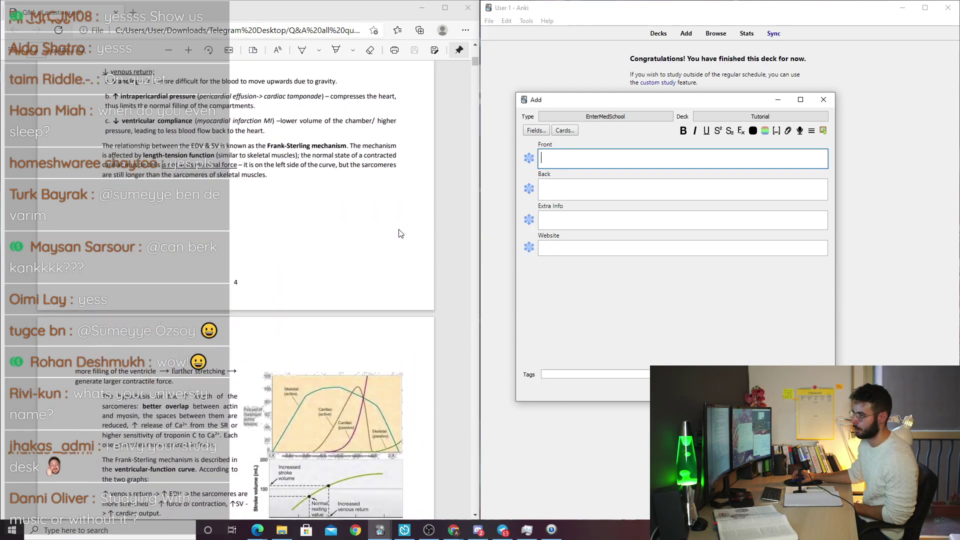
{"action": "scroll", "coordinate": [399, 233], "scroll_direction": "down", "scroll_amount": 2}
{"action": "scroll", "coordinate": [406, 190], "scroll_direction": "down", "scroll_amount": 4}
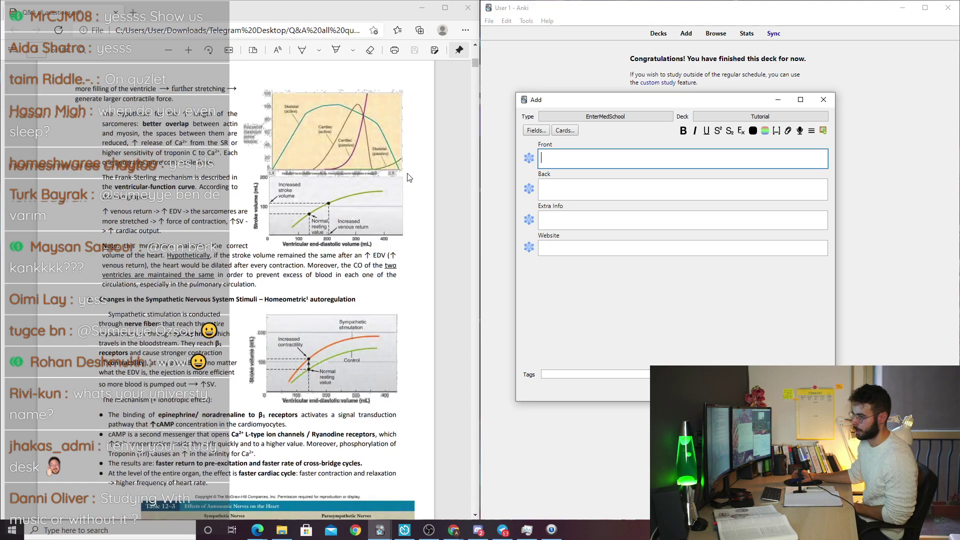
{"action": "scroll", "coordinate": [406, 190], "scroll_direction": "up", "scroll_amount": 12}
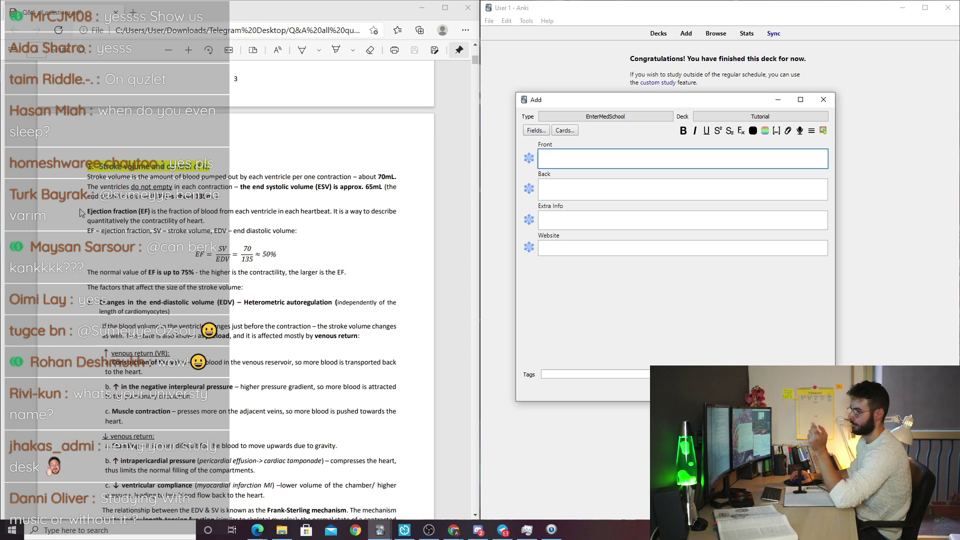
{"action": "left_click", "coordinate": [184, 228]}
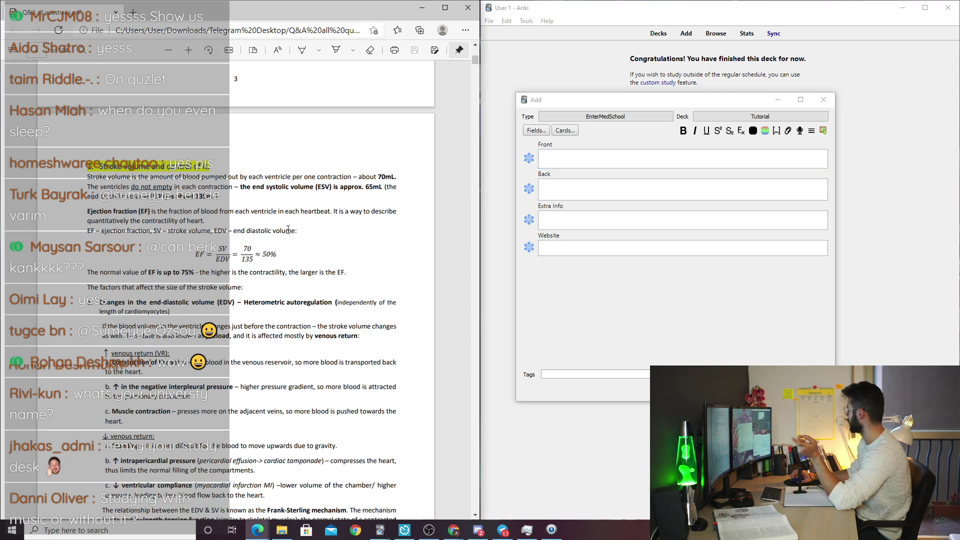
{"action": "scroll", "coordinate": [301, 243], "scroll_direction": "up", "scroll_amount": 2}
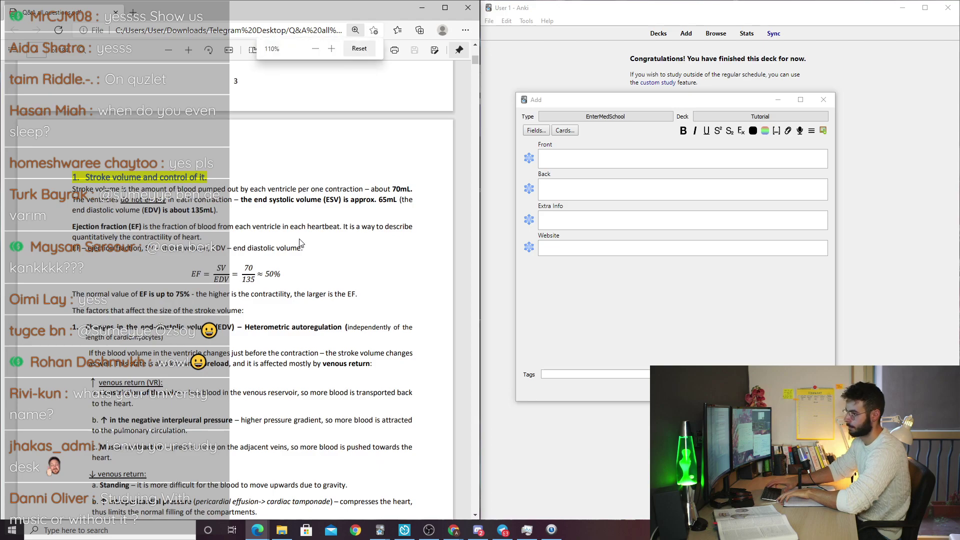
{"action": "scroll", "coordinate": [350, 234], "scroll_direction": "down", "scroll_amount": 3}
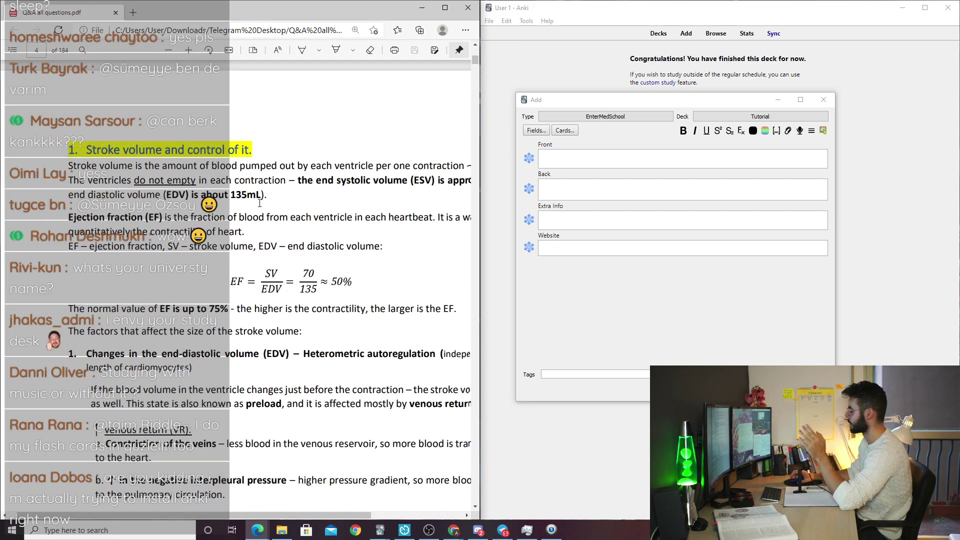
- Make the Front read 'What is Ejection fraction (EF), how do you calculate it?' using the copied term
{"action": "left_click_drag", "start_coordinate": [162, 217], "coordinate": [67, 215]}
{"action": "key", "text": "ctrl+c"}
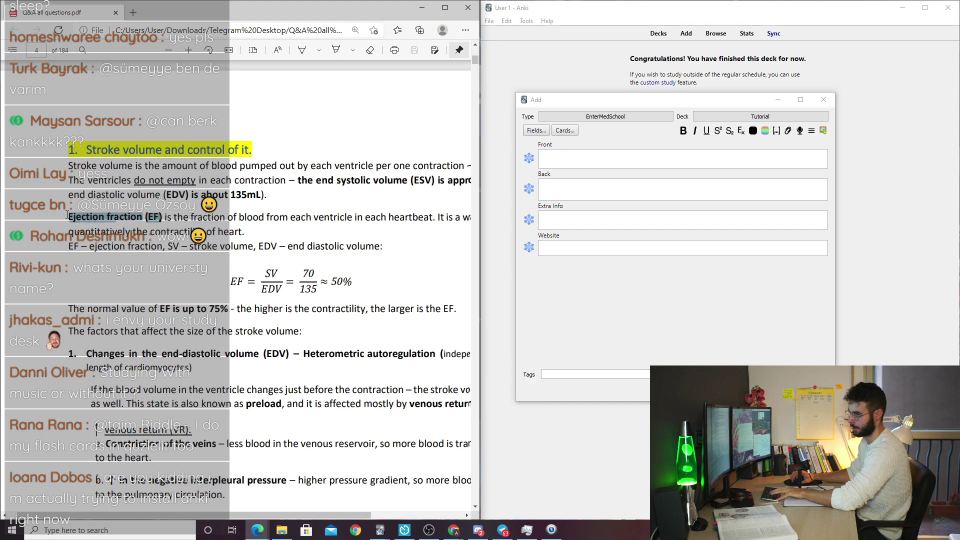
{"action": "left_click", "coordinate": [578, 156]}
{"action": "key", "text": "ctrl+v"}
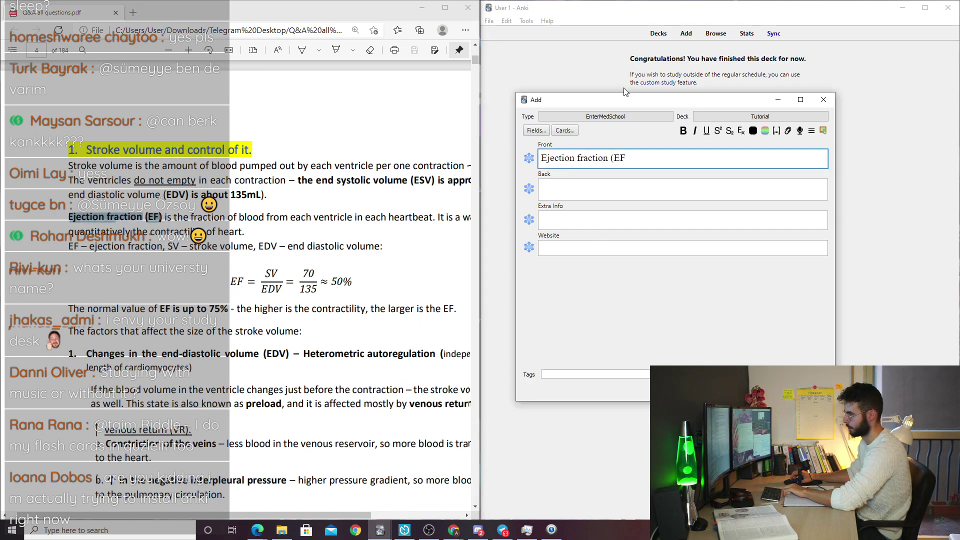
{"action": "type", "text": ")"}
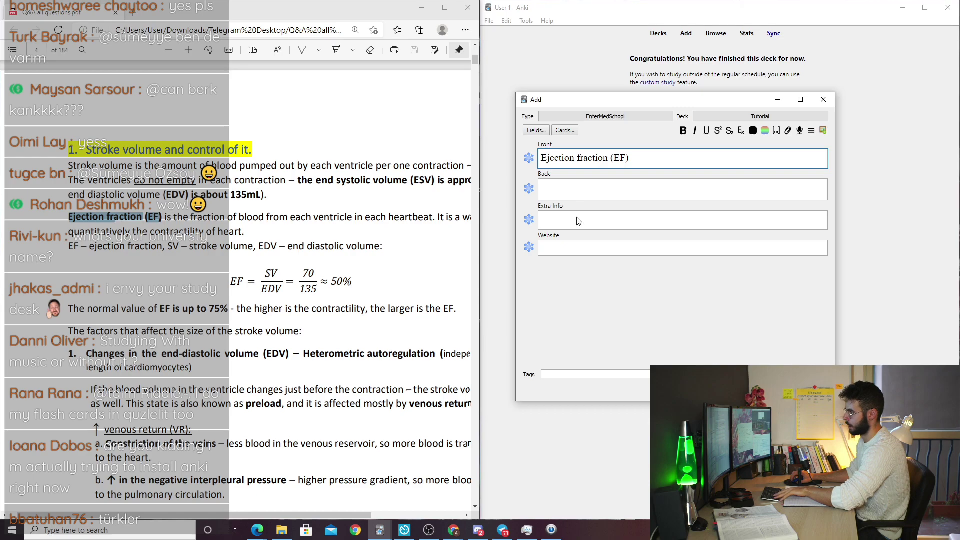
{"action": "type", "text": "What is"}
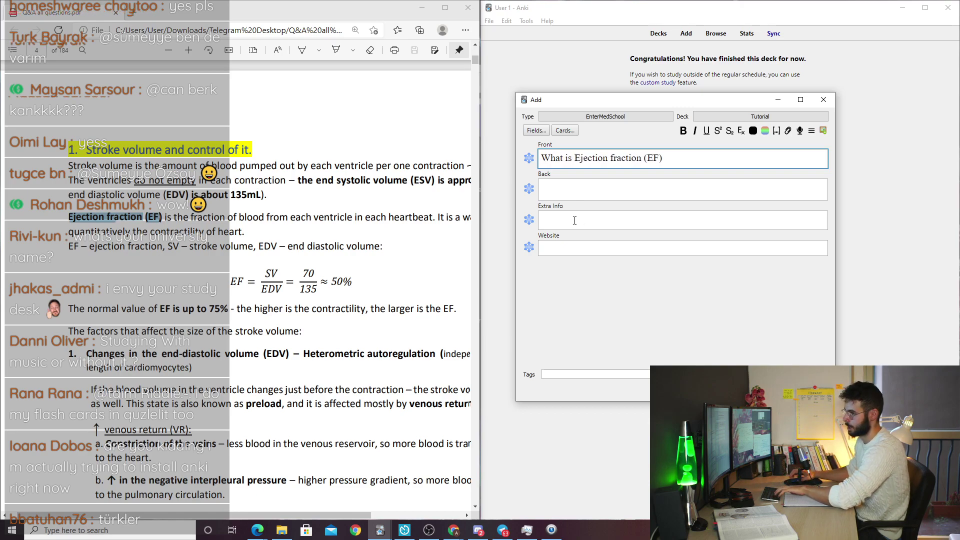
{"action": "left_click", "coordinate": [709, 159]}
{"action": "type", "text": ","}
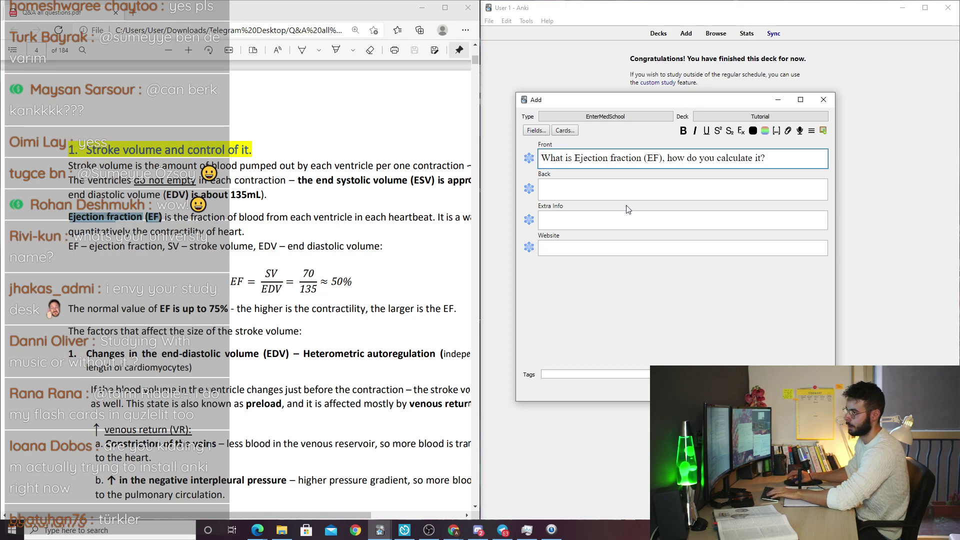
{"action": "left_click_drag", "start_coordinate": [233, 515], "coordinate": [266, 504]}
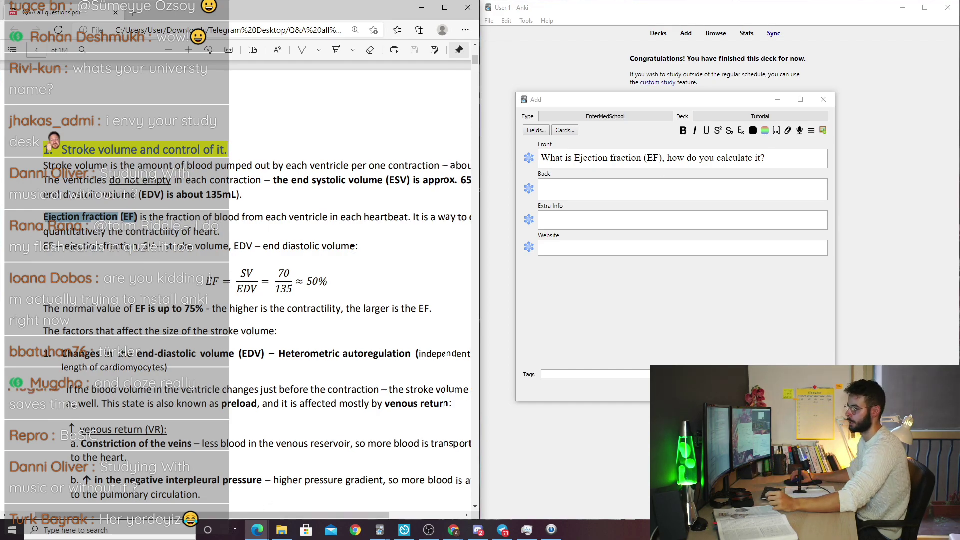
{"action": "left_click", "coordinate": [785, 156]}
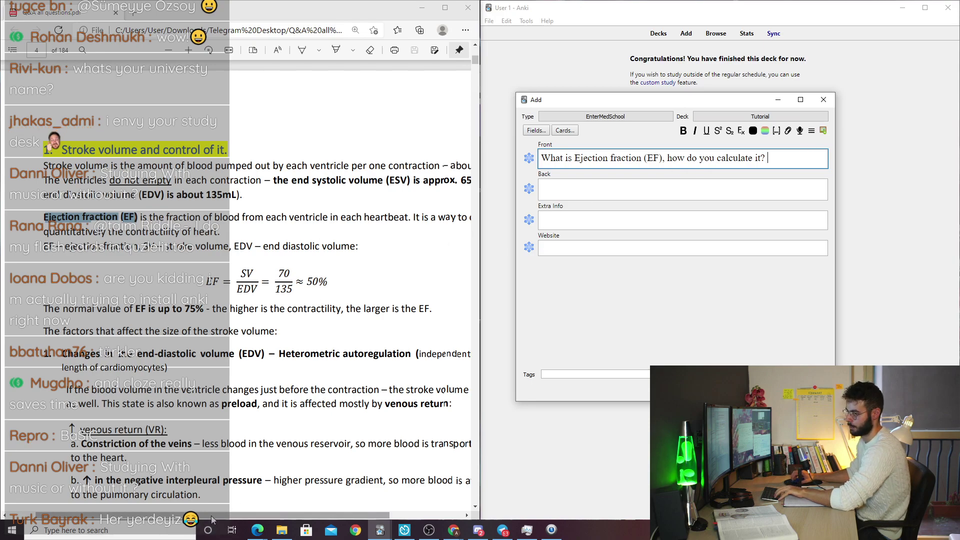
- Paste the PDF's ejection fraction definition, with the EF, SV and EDV abbreviations, into Back
{"action": "left_click_drag", "start_coordinate": [234, 514], "coordinate": [256, 514]}
{"action": "left_click", "coordinate": [122, 251]}
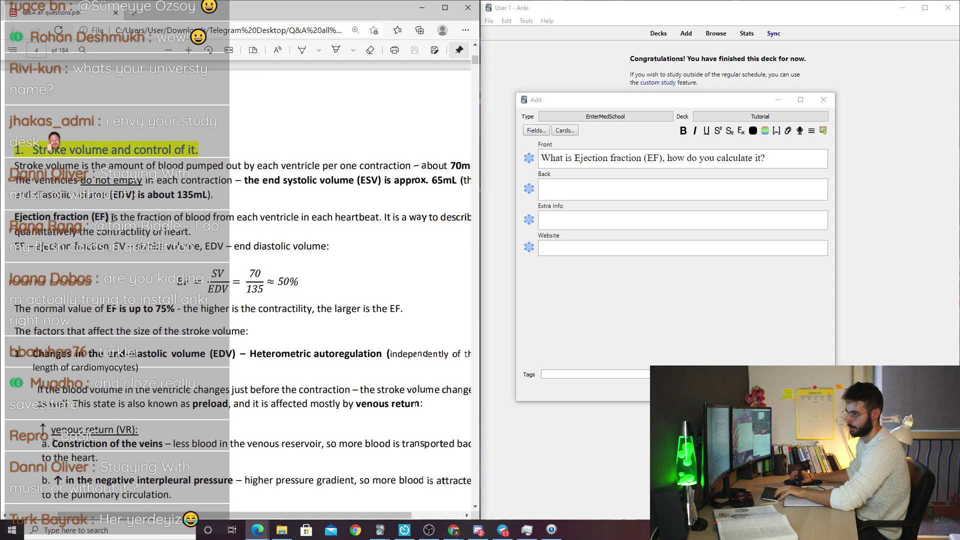
{"action": "left_click_drag", "start_coordinate": [111, 217], "coordinate": [321, 245]}
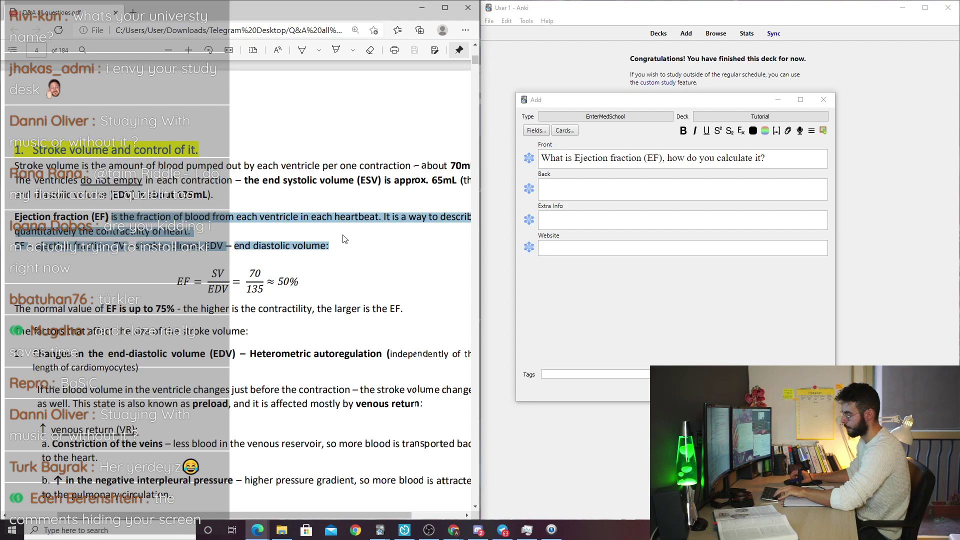
{"action": "left_click", "coordinate": [566, 189]}
{"action": "type", "text": "is the fraction of blood from each ventricle in each heartbeat. It is a way to describe quantitatively the contractility of heart. EF – ejection fraction, SV – stroke volume, EDV – end diastolic volume:"}
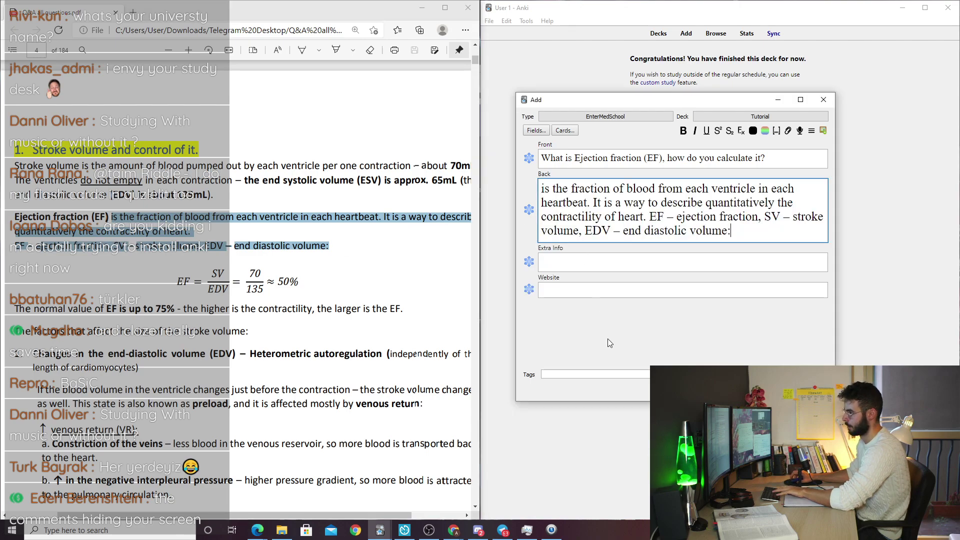
{"action": "left_click", "coordinate": [565, 261]}
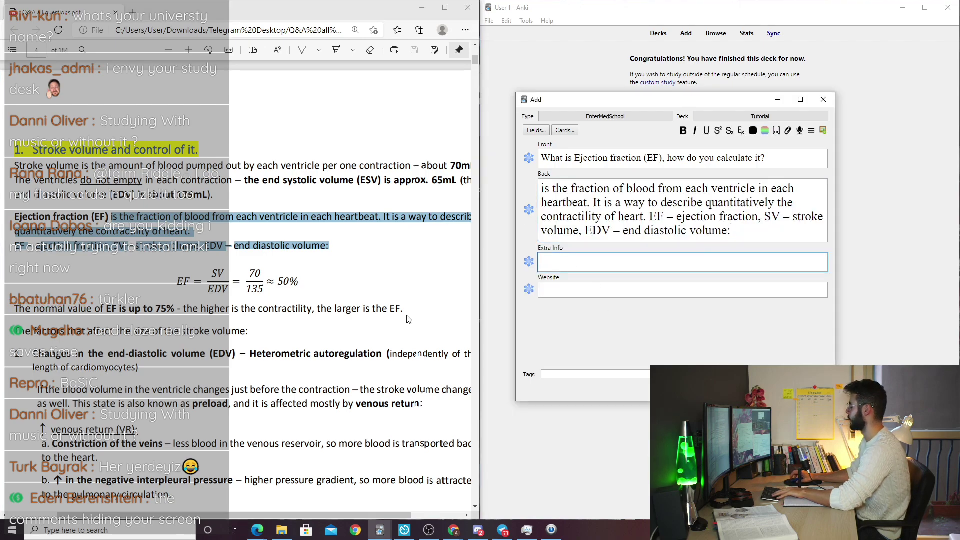
{"action": "left_click", "coordinate": [374, 256]}
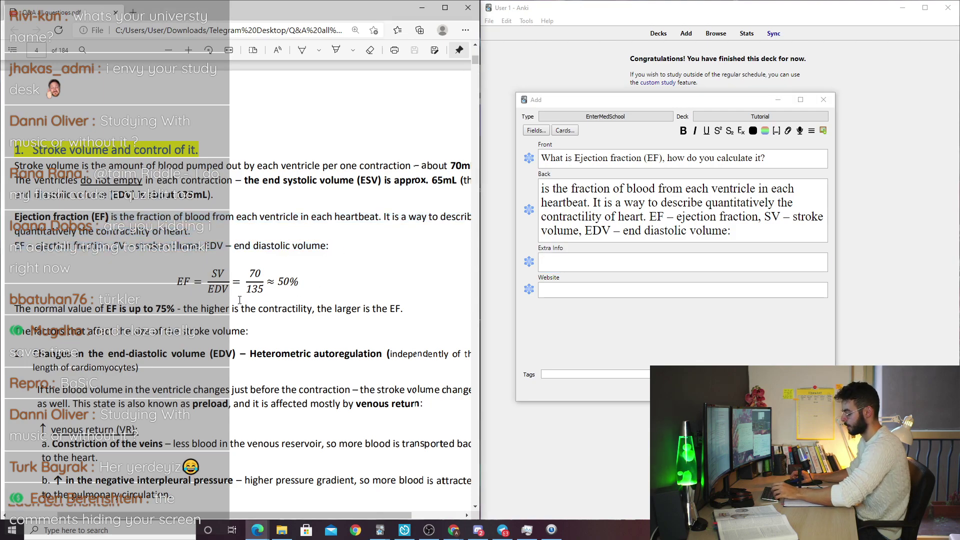
- Snip the EF = SV/EDV ≈ 50% formula from the PDF and paste it into Extra Info
{"action": "key", "text": "super+shift+s"}
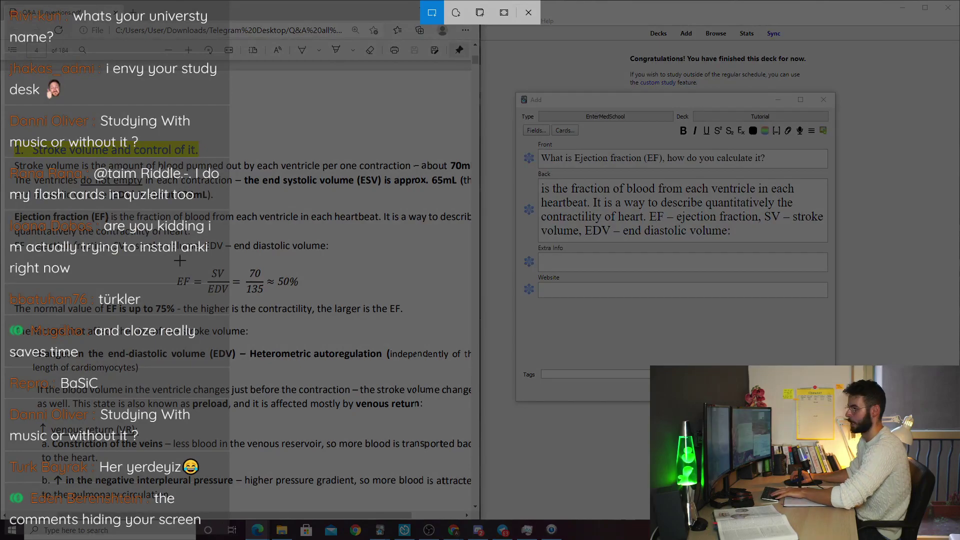
{"action": "left_click_drag", "start_coordinate": [161, 250], "coordinate": [314, 306]}
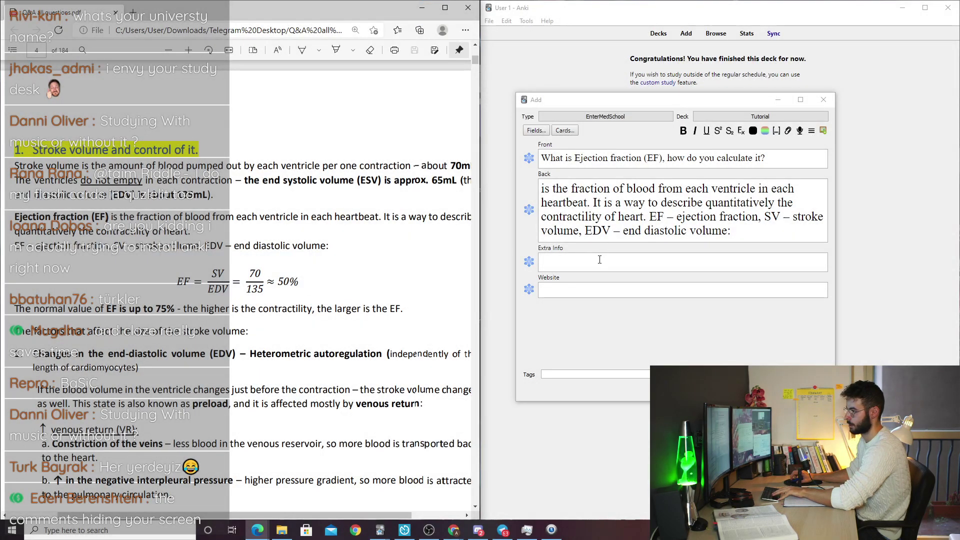
{"action": "left_click", "coordinate": [599, 259]}
{"action": "key", "text": "ctrl+v"}
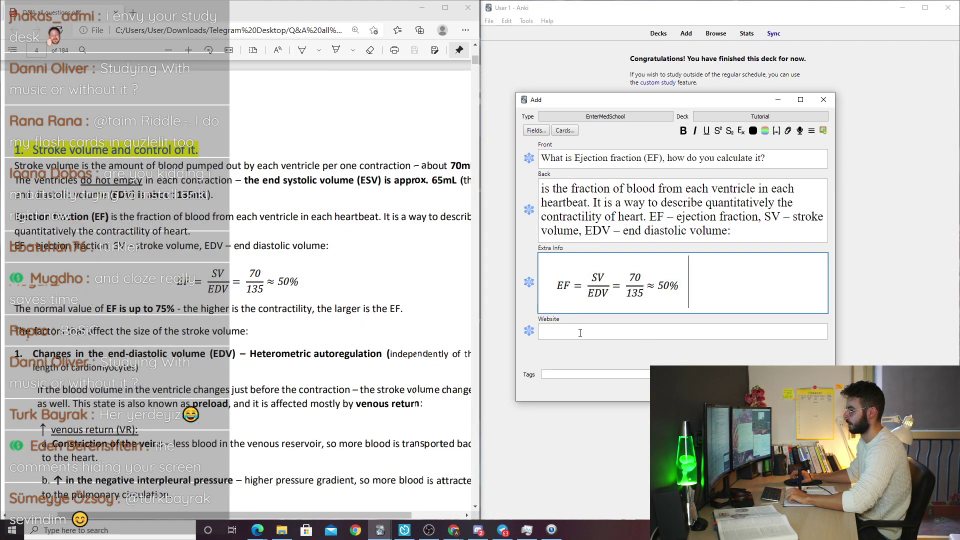
- Enter 'Summary from sbobine from feb' in Website, then review the Front, Back and Extra Info contents
{"action": "left_click", "coordinate": [578, 333]}
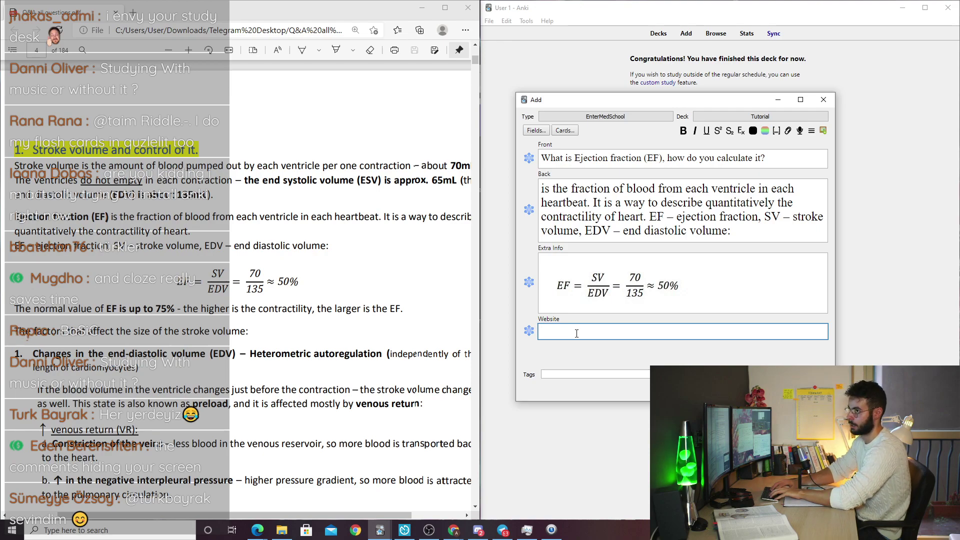
{"action": "type", "text": "Summary from sbobine from"}
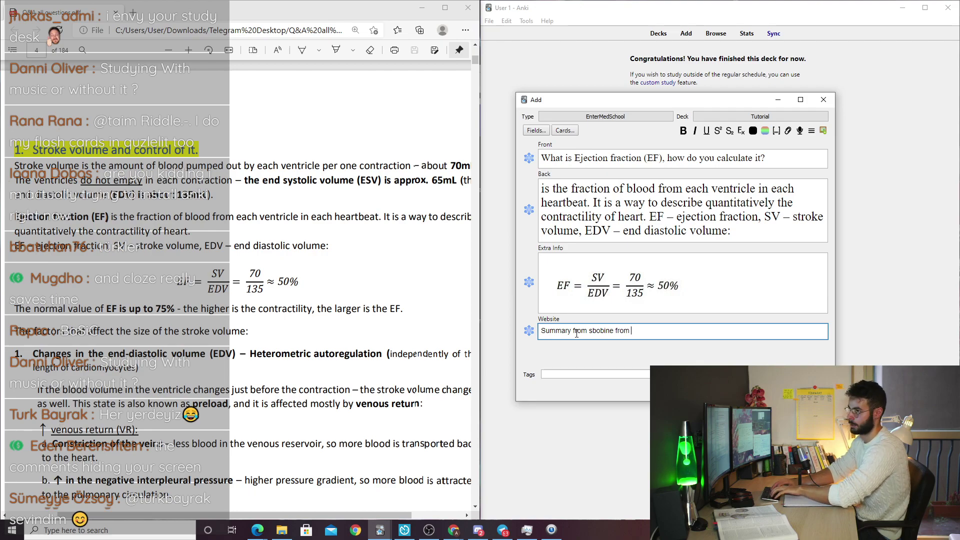
{"action": "type", "text": " feb"}
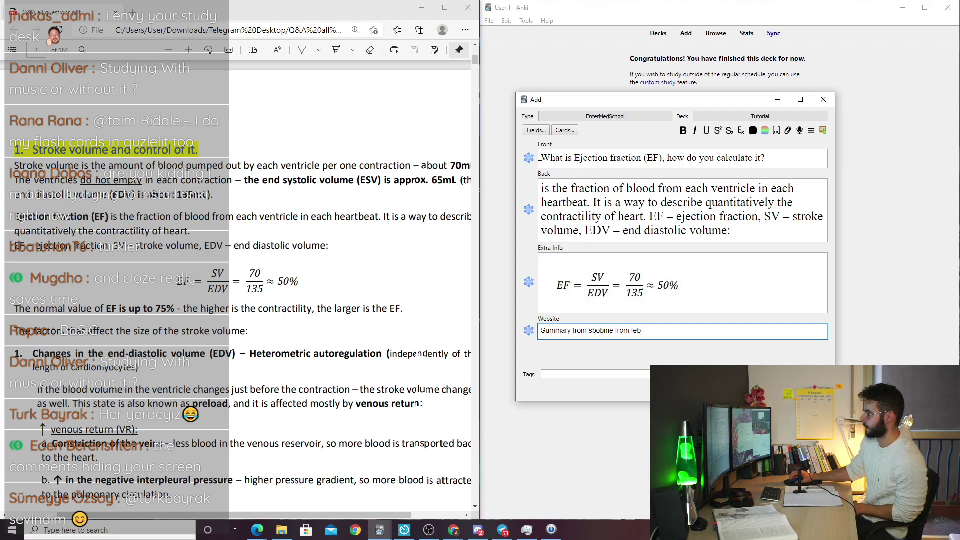
{"action": "left_click_drag", "start_coordinate": [540, 158], "coordinate": [769, 159]}
{"action": "left_click", "coordinate": [654, 232]}
{"action": "left_click_drag", "start_coordinate": [731, 232], "coordinate": [539, 189]}
{"action": "left_click", "coordinate": [651, 289]}
{"action": "left_click", "coordinate": [698, 289]}
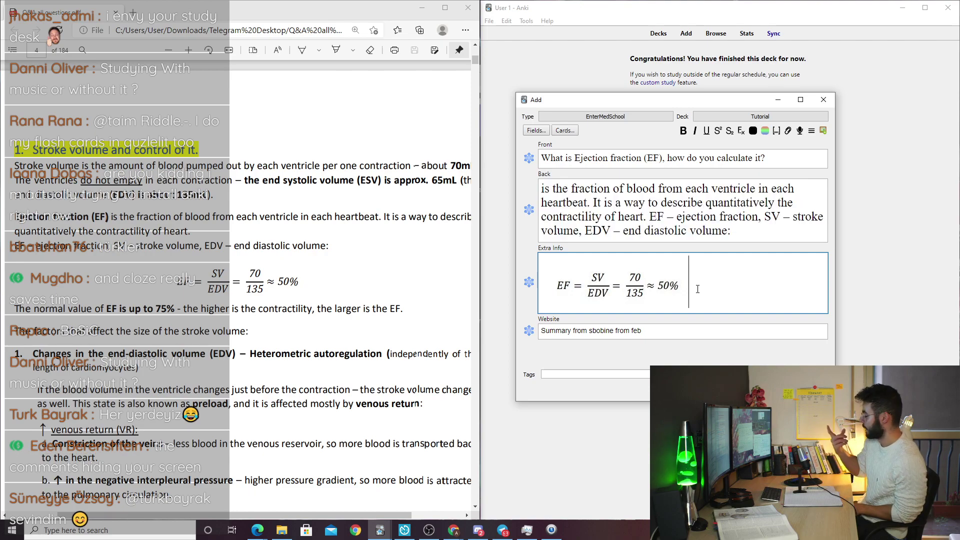
- Snip the page 5 length–tension and stroke volume vs EDV graphs and paste them below the formula
{"action": "key", "text": "Return"}
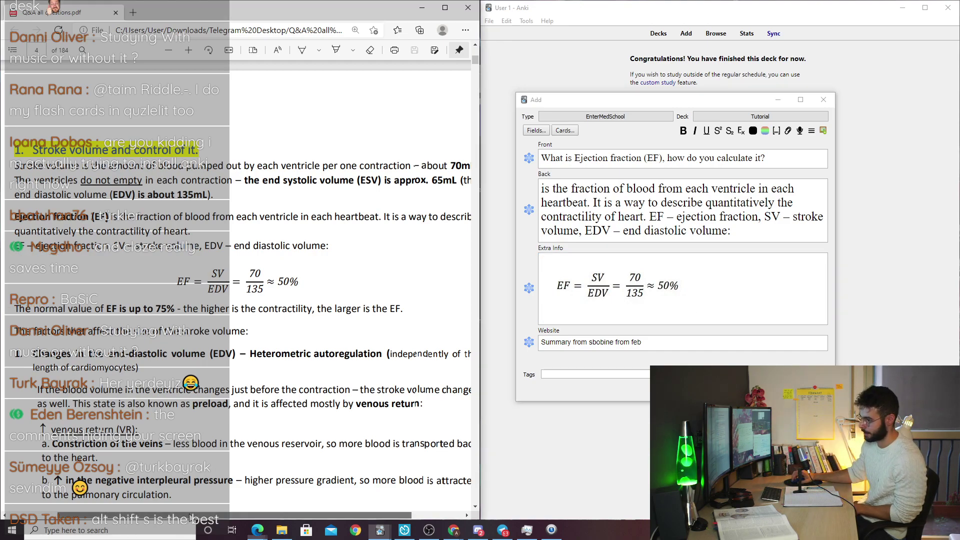
{"action": "scroll", "coordinate": [300, 280], "scroll_direction": "right", "scroll_amount": 2}
{"action": "scroll", "coordinate": [347, 270], "scroll_direction": "up", "scroll_amount": 5}
{"action": "scroll", "coordinate": [345, 280], "scroll_direction": "down", "scroll_amount": 15}
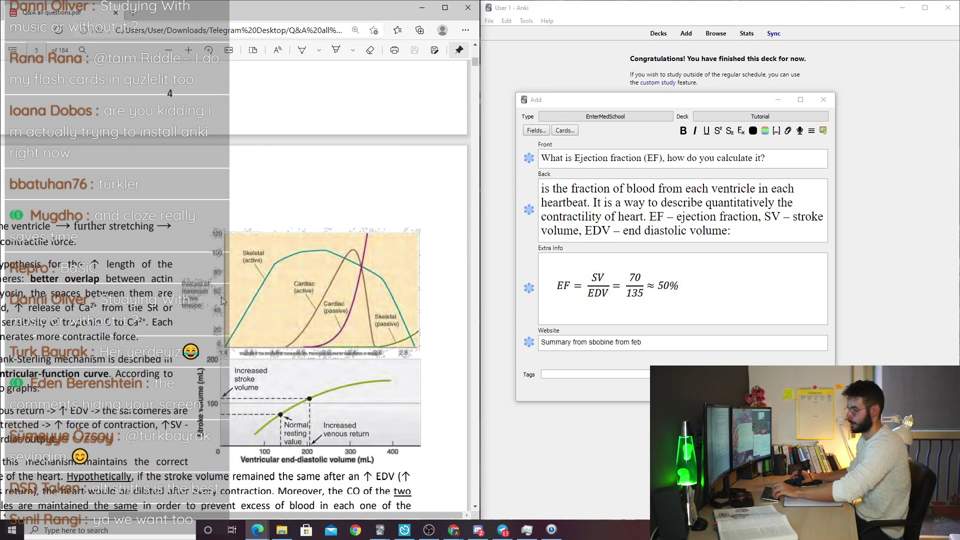
{"action": "key", "text": "super+shift+s"}
{"action": "mouse_move", "coordinate": [185, 220]}
{"action": "left_mouse_down"}
{"action": "mouse_move", "coordinate": [437, 478]}
{"action": "mouse_move", "coordinate": [424, 465]}
{"action": "left_mouse_up"}
{"action": "left_click", "coordinate": [702, 298]}
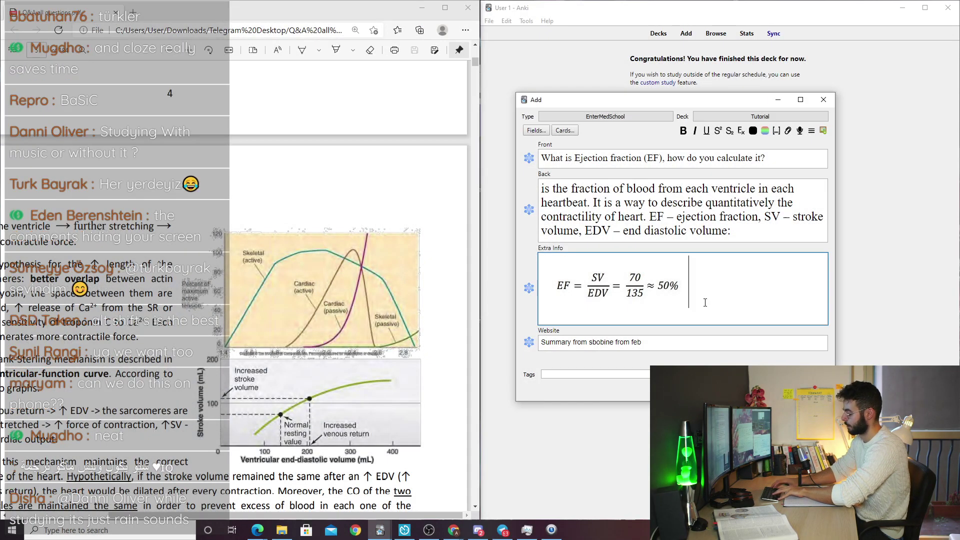
{"action": "key", "text": "Return"}
{"action": "key", "text": "ctrl+v"}
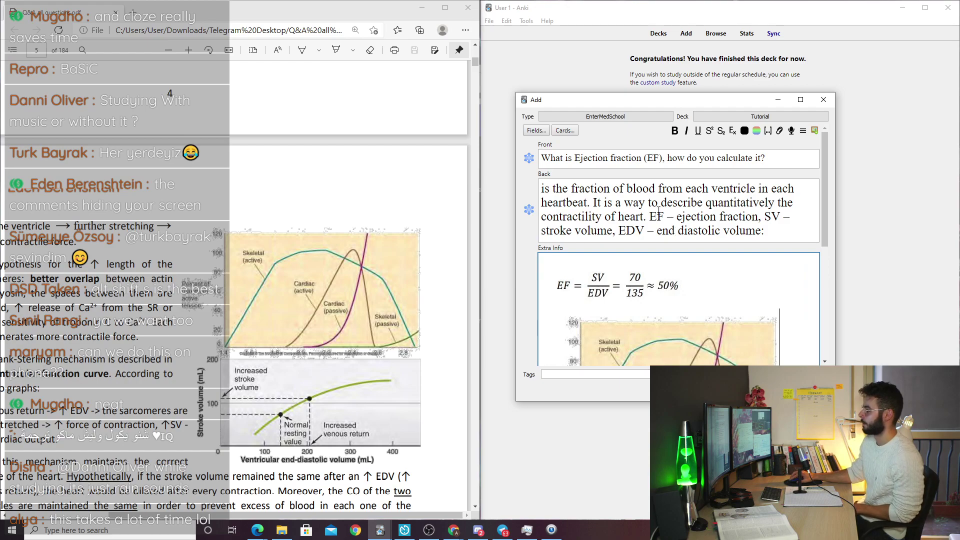
- Check the note's Front question, Back answer and Extra Info images
{"action": "left_click", "coordinate": [671, 158]}
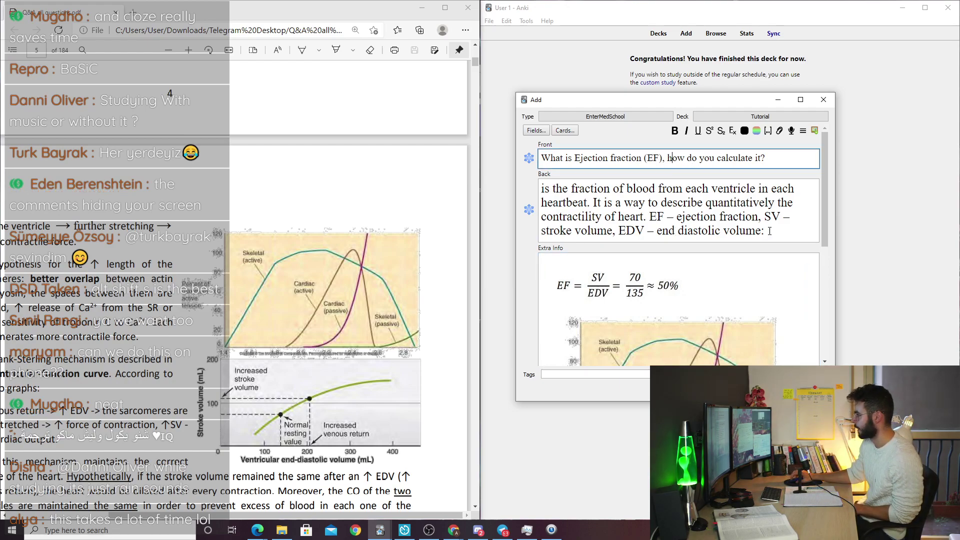
{"action": "left_click_drag", "start_coordinate": [770, 231], "coordinate": [496, 156]}
{"action": "left_click", "coordinate": [569, 291]}
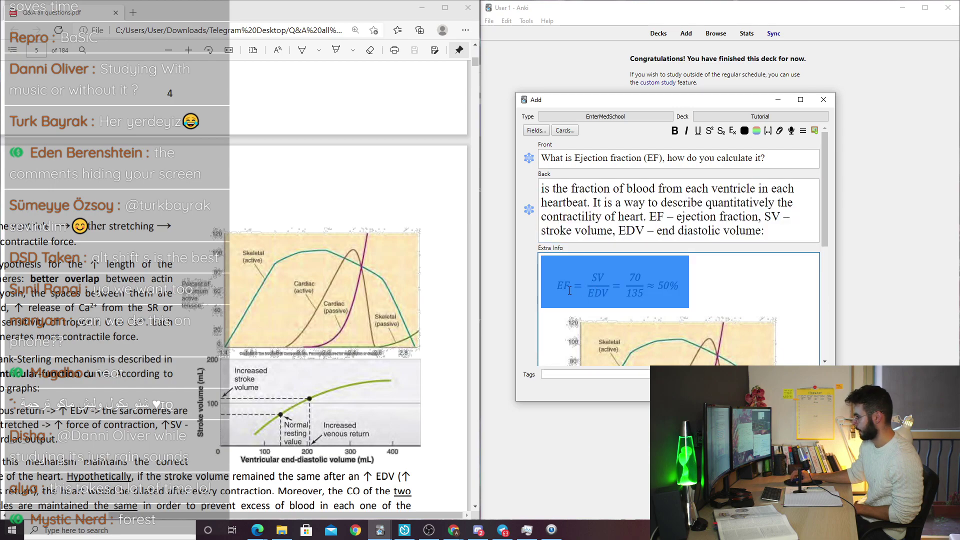
{"action": "scroll", "coordinate": [650, 293], "scroll_direction": "down", "scroll_amount": 3}
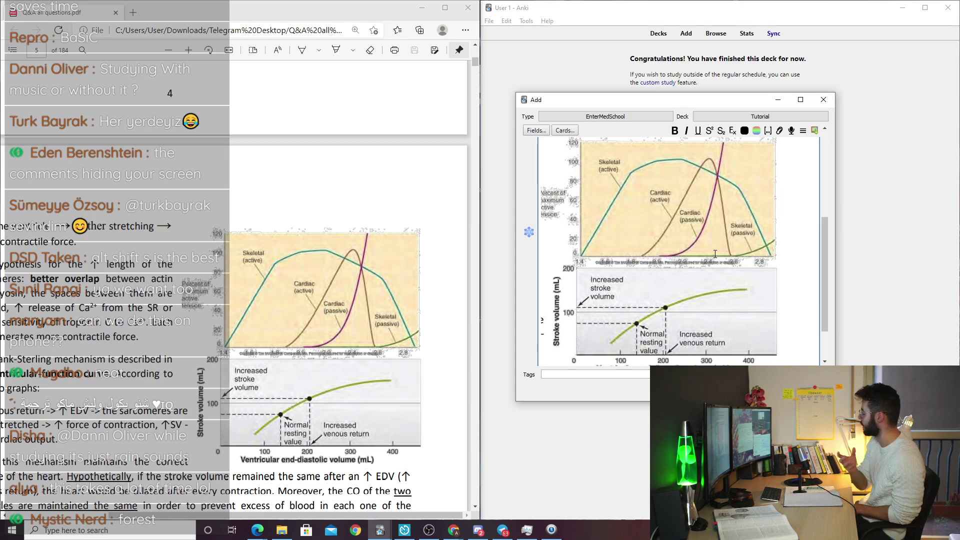
{"action": "scroll", "coordinate": [686, 299], "scroll_direction": "down", "scroll_amount": 1}
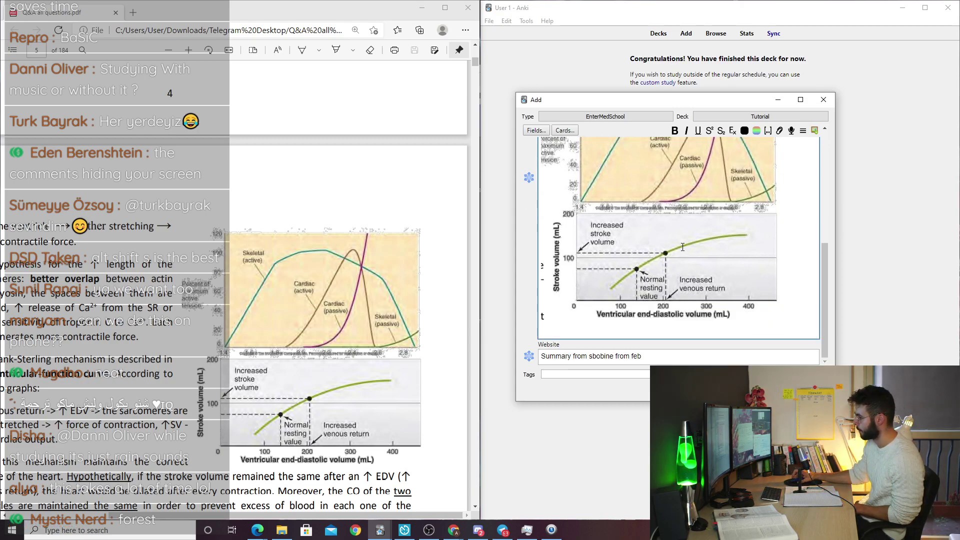
{"action": "scroll", "coordinate": [683, 247], "scroll_direction": "up", "scroll_amount": 4}
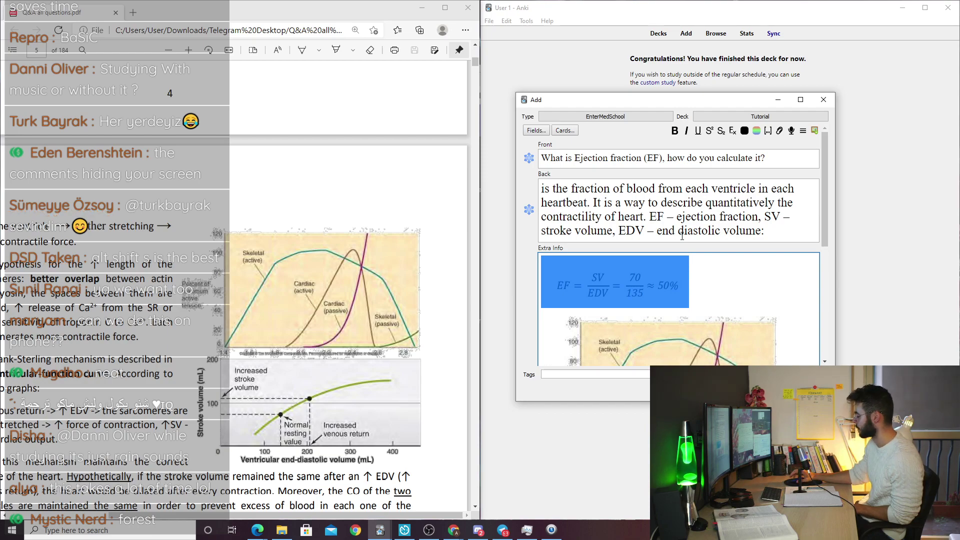
- Review the whole ejection fraction note, then add it to Tutorial with Ctrl+Enter
{"action": "scroll", "coordinate": [558, 248], "scroll_direction": "down", "scroll_amount": 3}
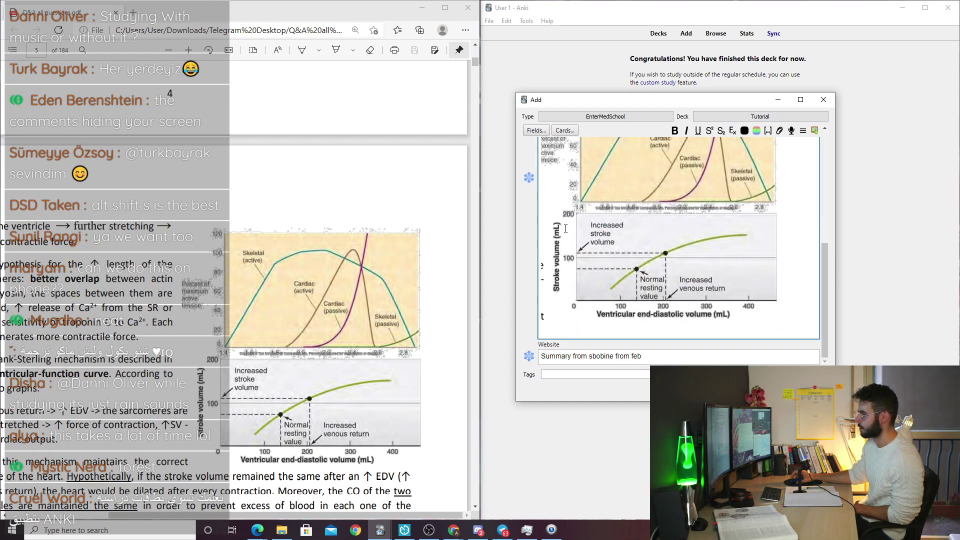
{"action": "scroll", "coordinate": [558, 248], "scroll_direction": "up", "scroll_amount": 3}
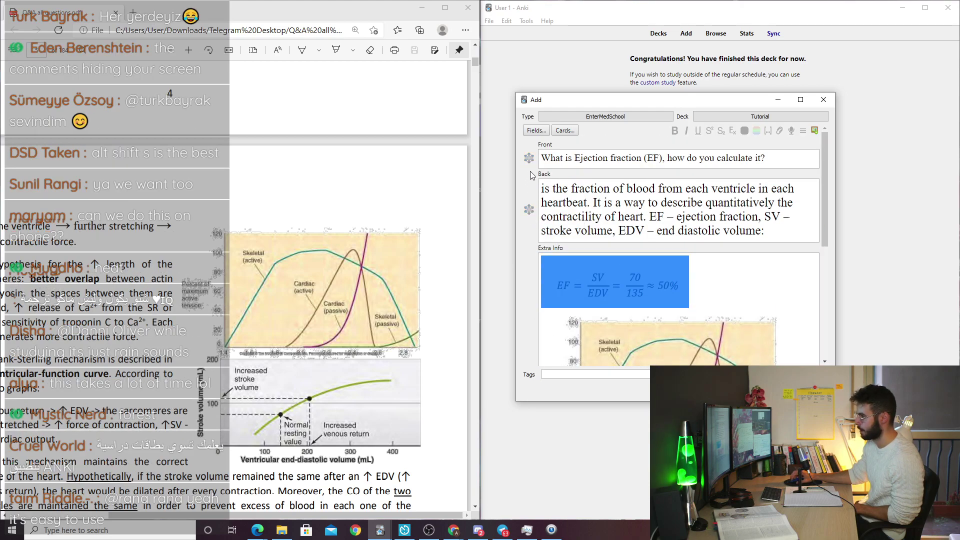
{"action": "scroll", "coordinate": [531, 259], "scroll_direction": "down", "scroll_amount": 1}
{"action": "scroll", "coordinate": [530, 259], "scroll_direction": "down", "scroll_amount": 2}
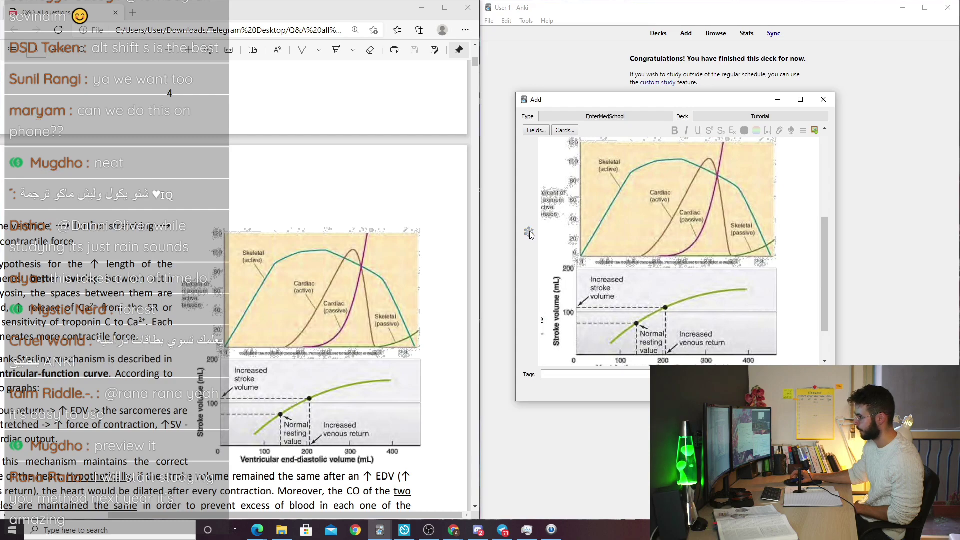
{"action": "scroll", "coordinate": [539, 252], "scroll_direction": "down", "scroll_amount": 1}
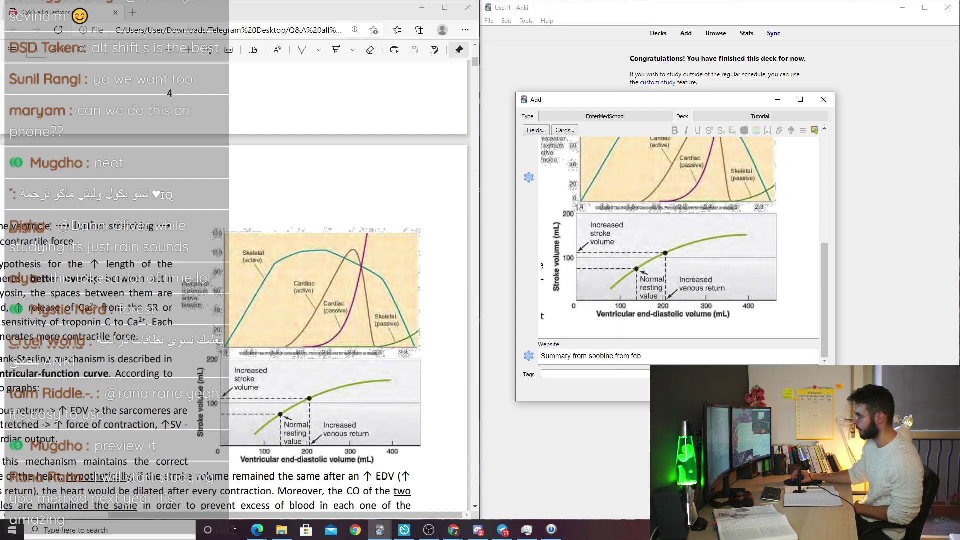
{"action": "key", "text": "ctrl+Return"}
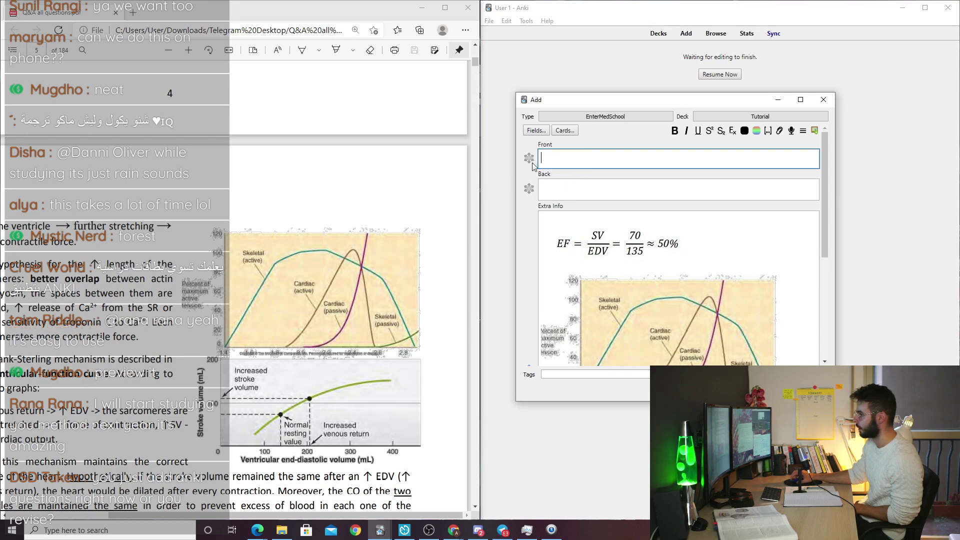
{"action": "scroll", "coordinate": [537, 169], "scroll_direction": "down", "scroll_amount": 3}
{"action": "scroll", "coordinate": [531, 228], "scroll_direction": "up", "scroll_amount": 3}
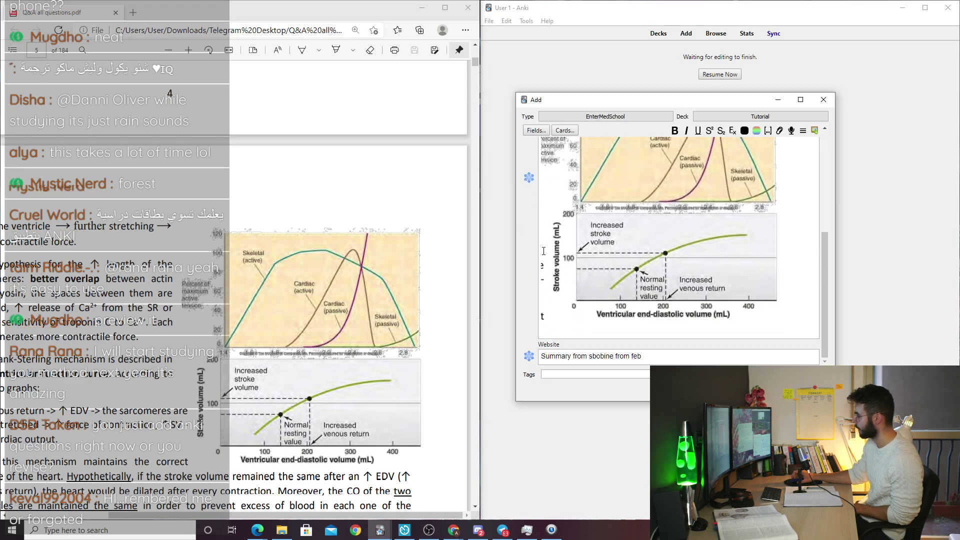